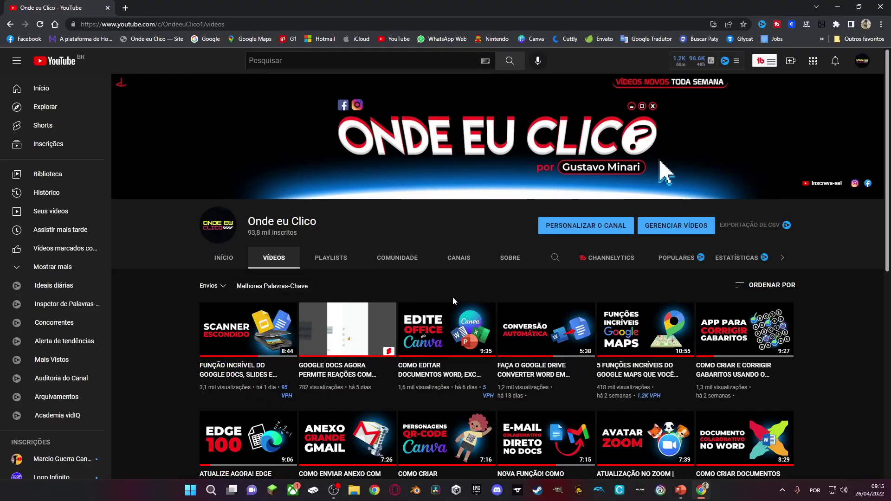
- Scroll down the channel's Vídeos grid to older uploads such as Traduza qualquer vídeo
scroll(454, 299, "down", 2)
scroll(454, 300, "down", 2)
scroll(510, 300, "down", 3)
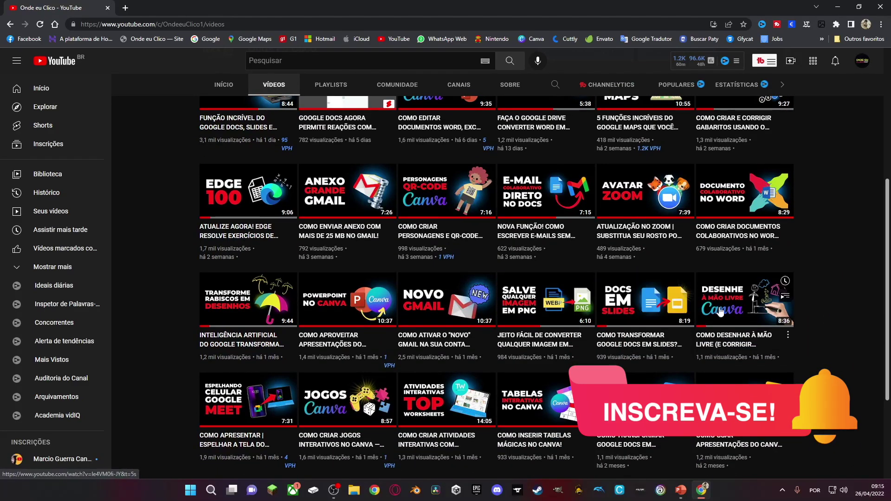
scroll(715, 361, "down", 3)
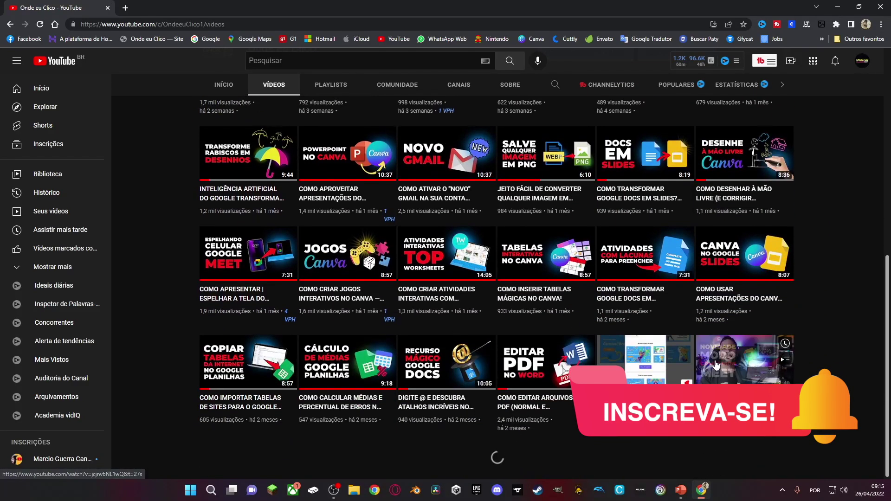
mouse_move(446, 361)
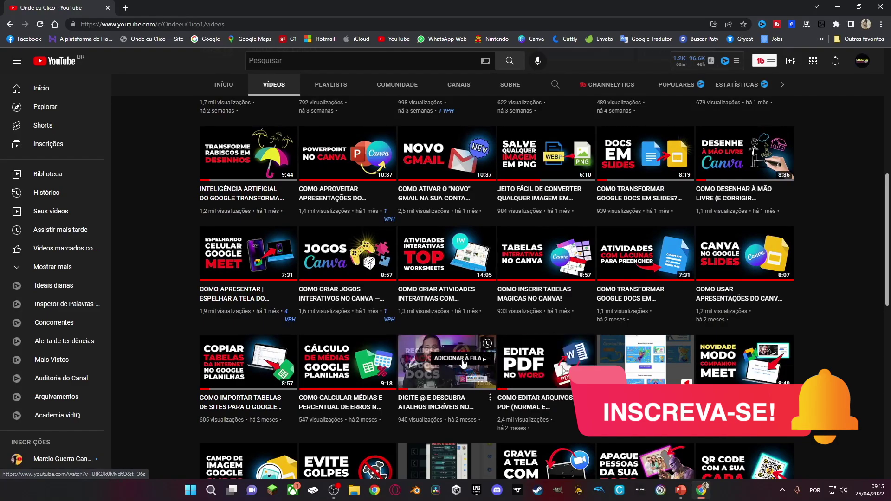
scroll(343, 371, "down", 5)
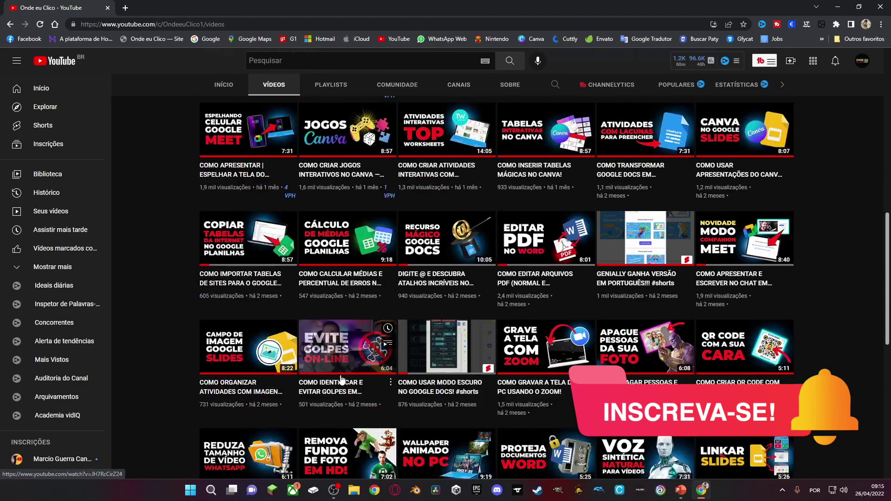
scroll(341, 378, "down", 5)
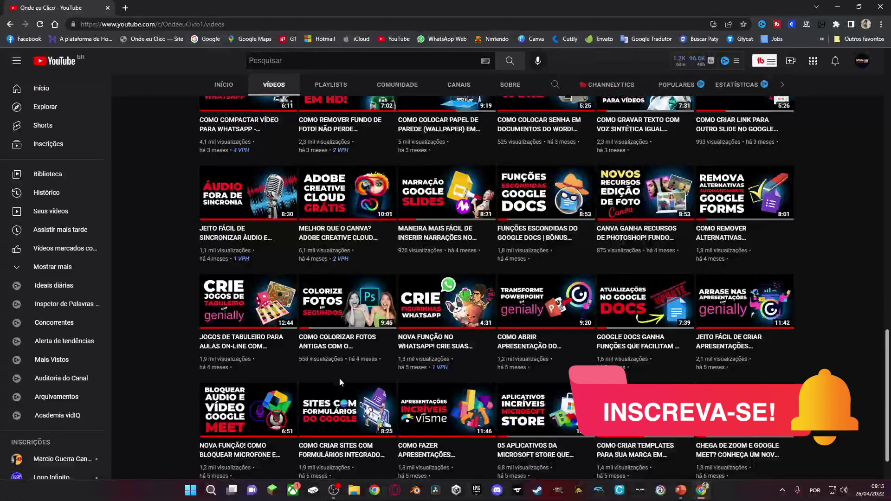
scroll(339, 381, "down", 1)
scroll(338, 381, "down", 3)
scroll(340, 381, "down", 2)
scroll(340, 380, "down", 2)
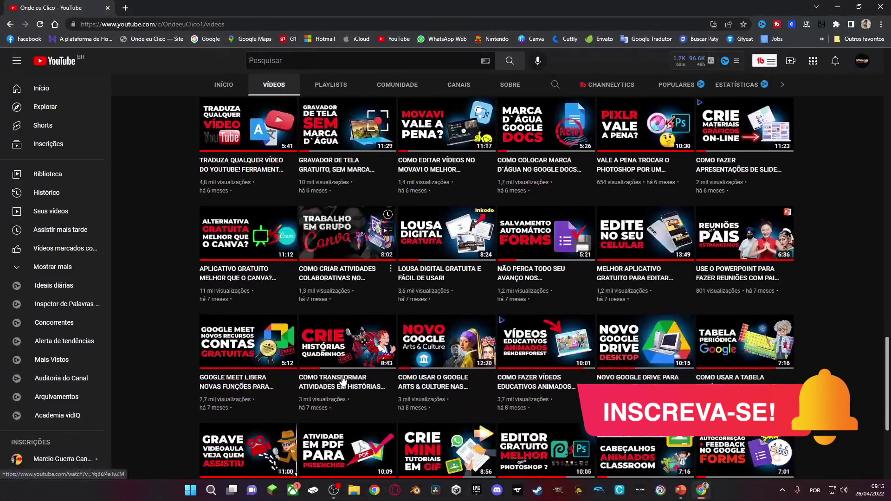
scroll(341, 380, "down", 2)
scroll(341, 379, "down", 2)
scroll(342, 379, "down", 1)
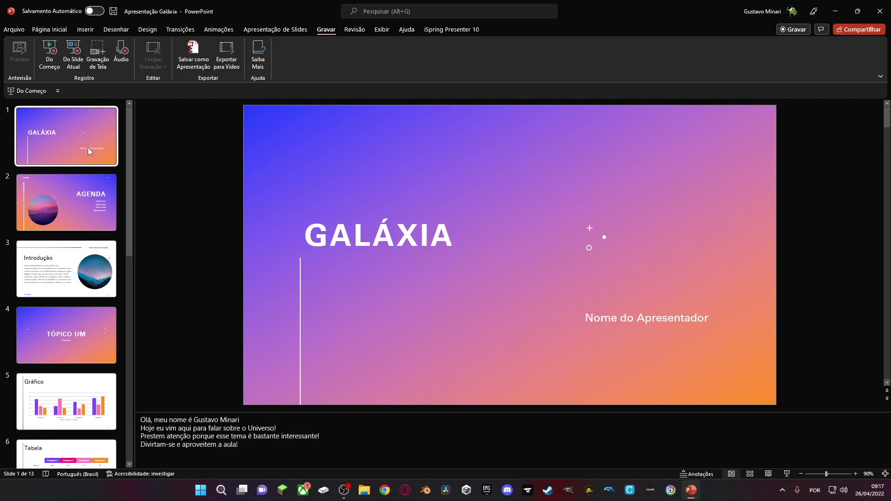
left_click(88, 204)
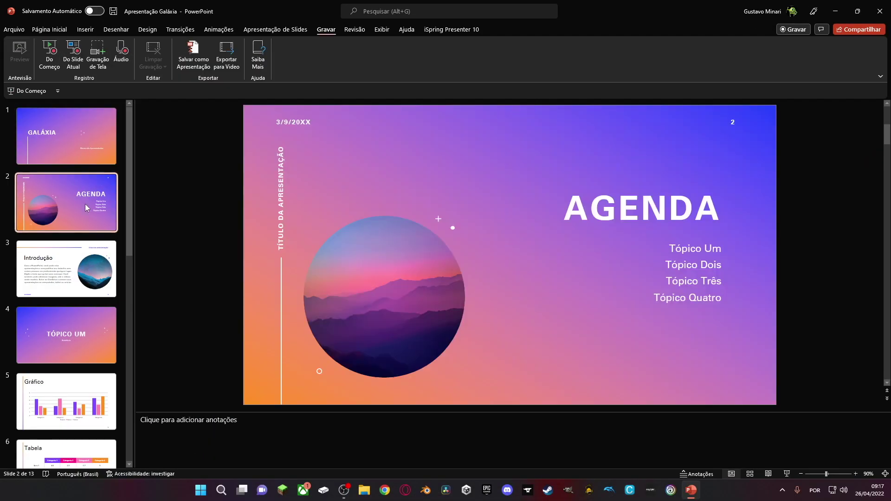
left_click(86, 269)
left_click(85, 335)
left_click(84, 416)
key("Down")
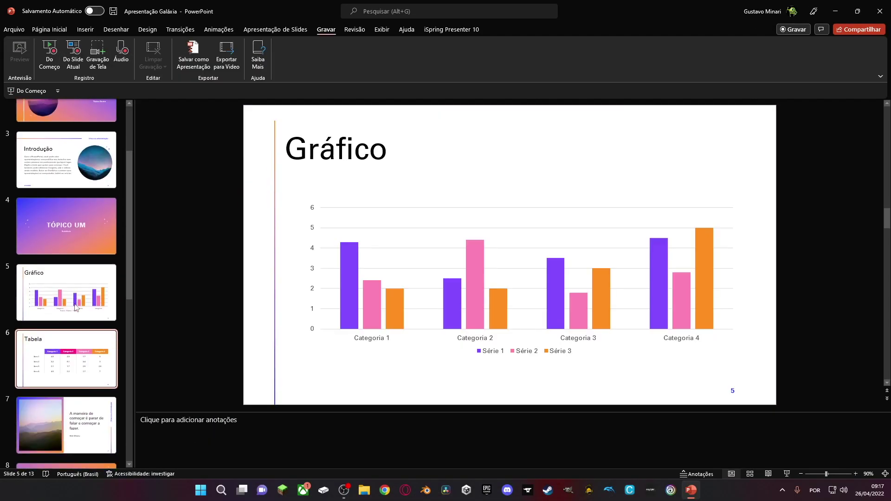
key("Home")
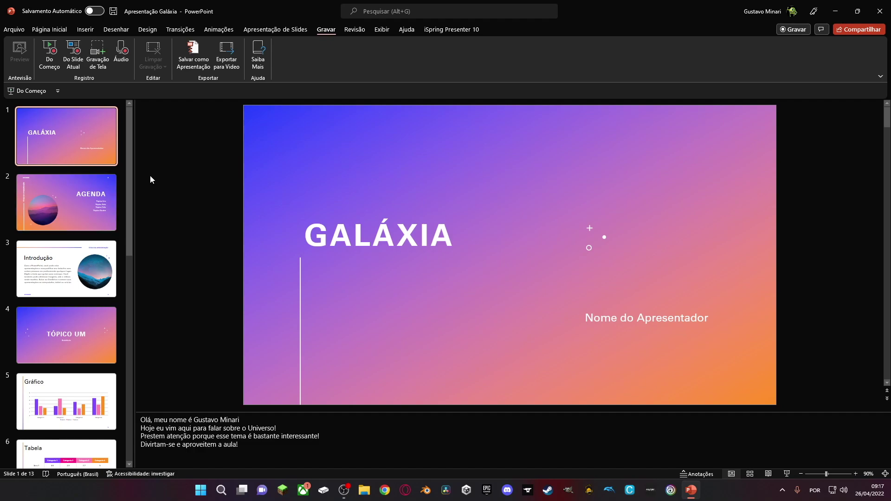
- Open the Gravar recording studio, showing the title slide's notes as a teleprompter with webcam preview
left_click(795, 32)
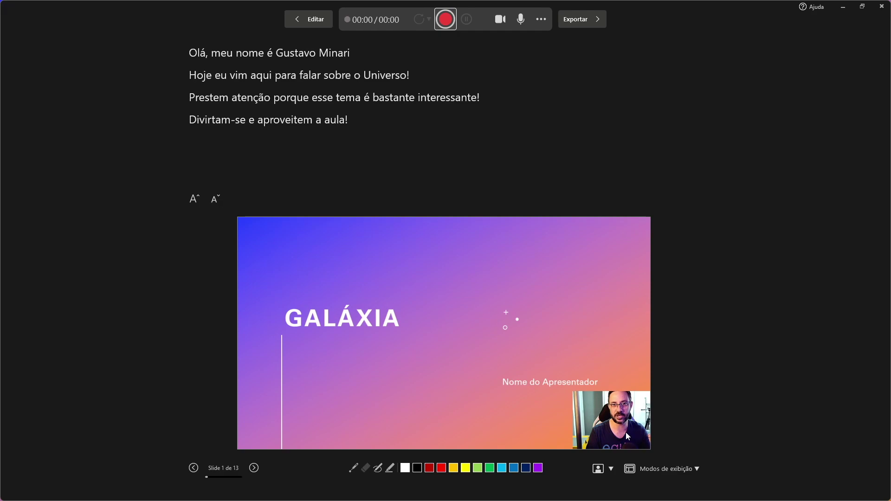
- Set the webcam background to Desfocar o Plano de fundo
left_click(611, 470)
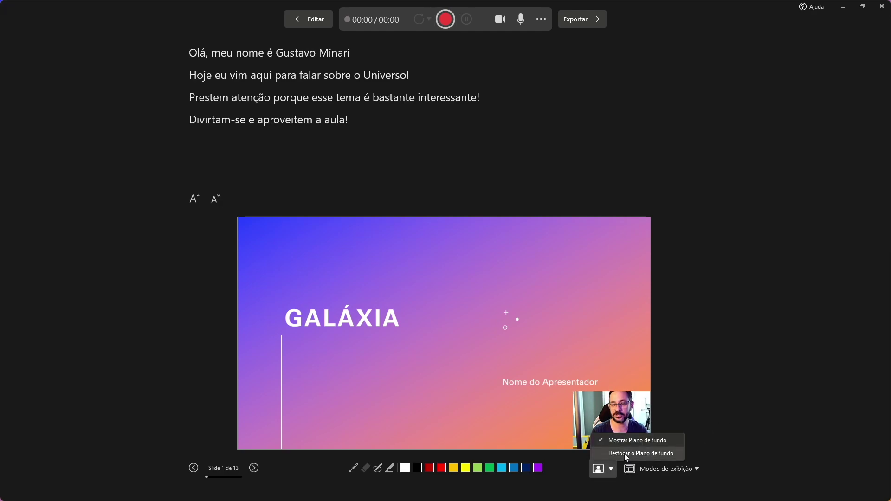
left_click(625, 453)
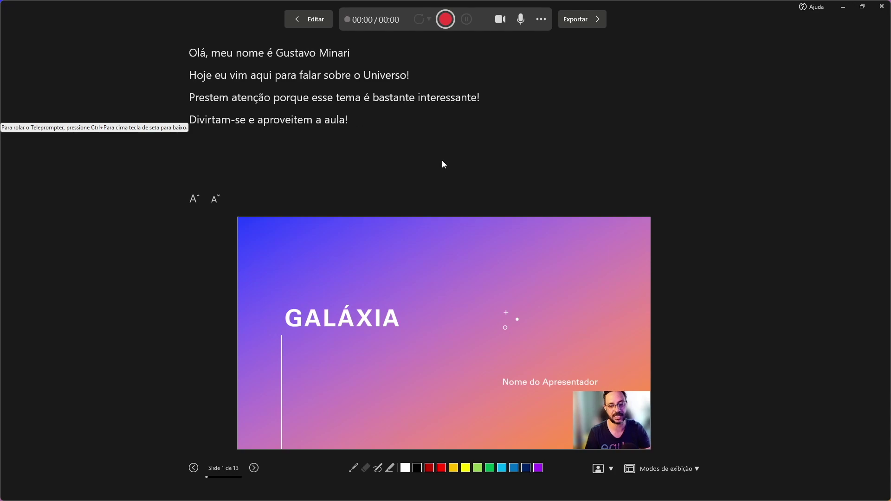
- Try Modo de Exibição do Apresentador, then switch the display mode to Modo de slides
left_click(697, 472)
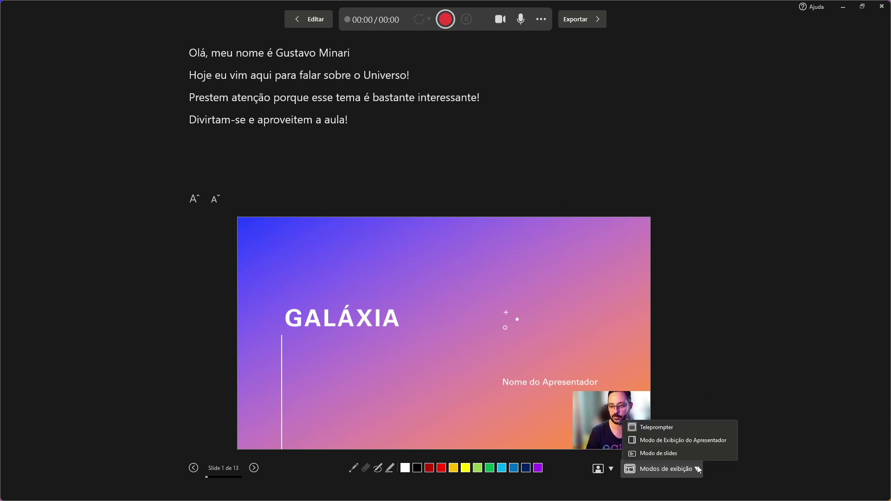
left_click(684, 435)
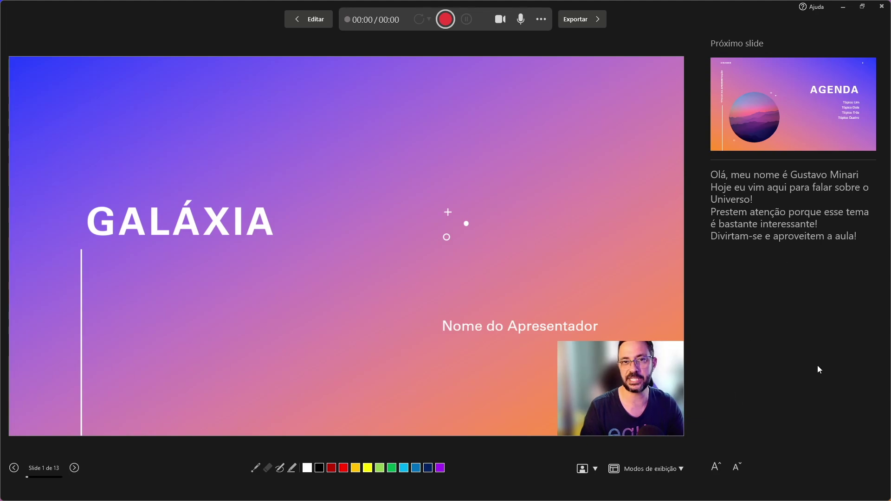
left_click(686, 469)
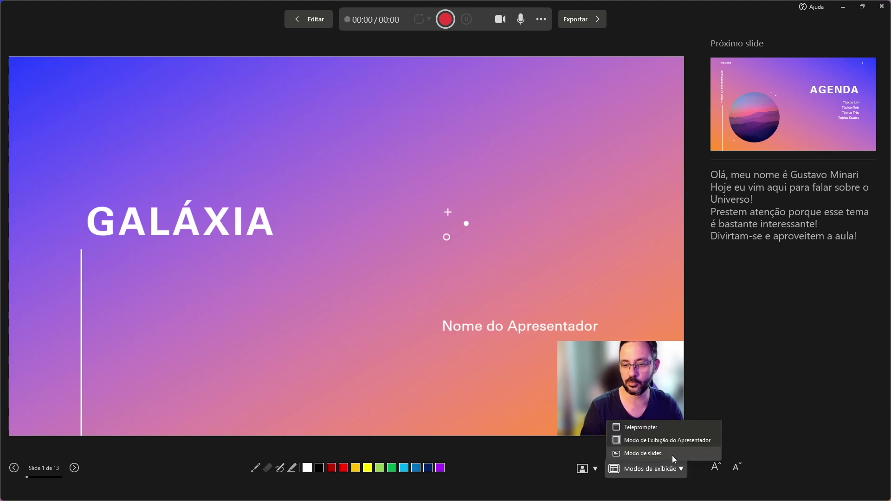
left_click(671, 454)
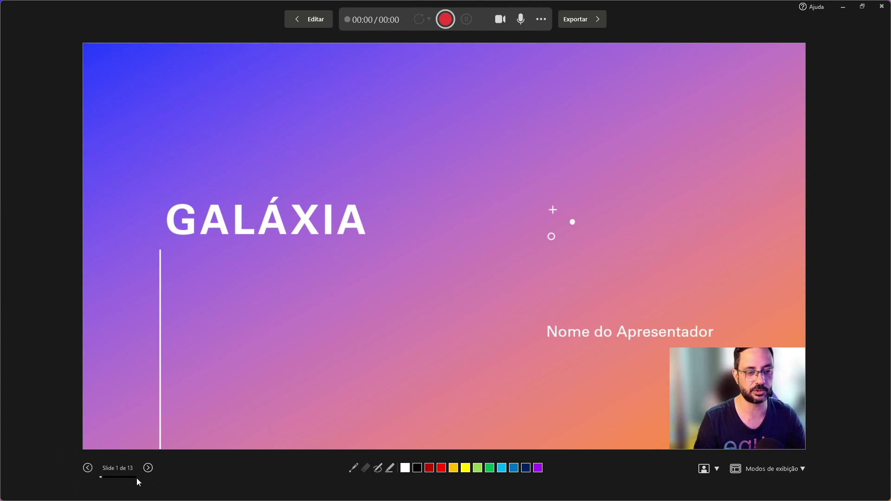
- Step through AGENDA, Introdução and TÓPICO UM, then return to slide 1, GALÁXIA
left_click(148, 468)
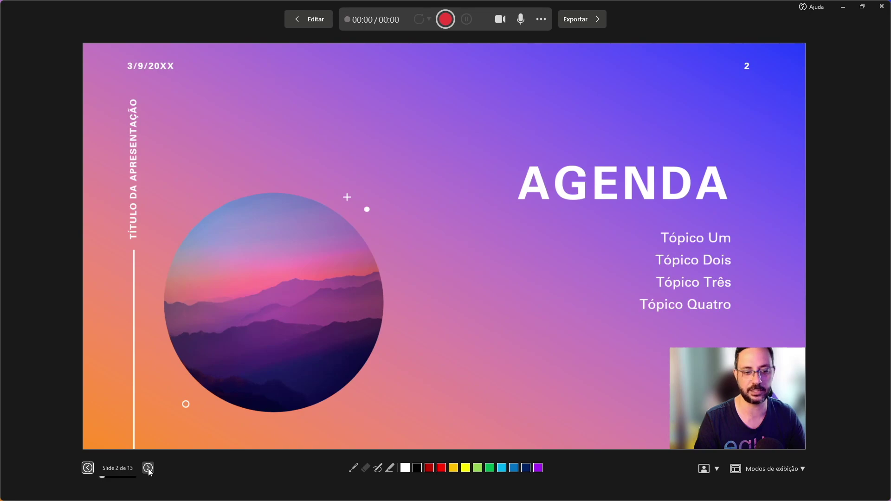
left_click(148, 469)
left_click(88, 469)
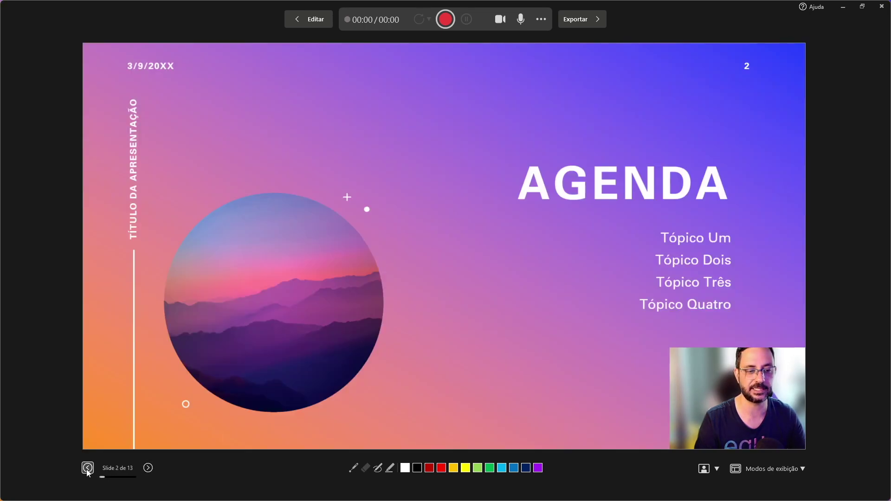
left_click(87, 469)
left_click(149, 469)
left_click(148, 469)
left_click(148, 469)
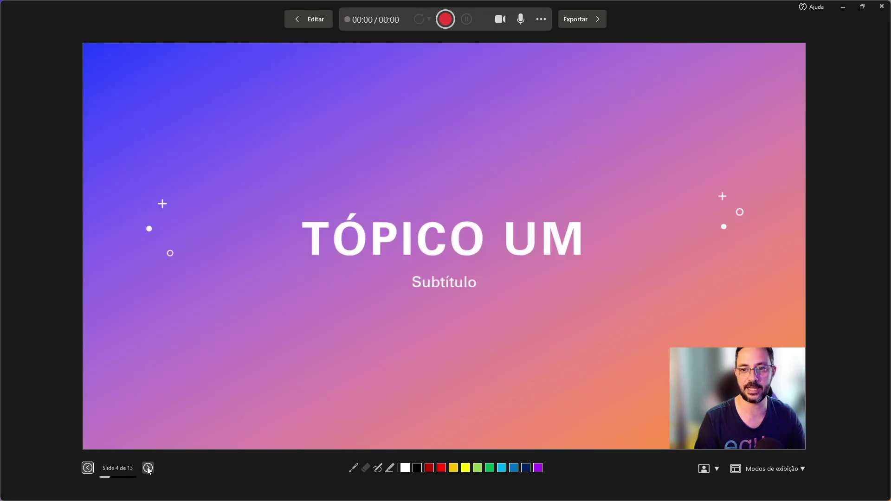
left_click(87, 468)
left_click(88, 469)
left_click(89, 469)
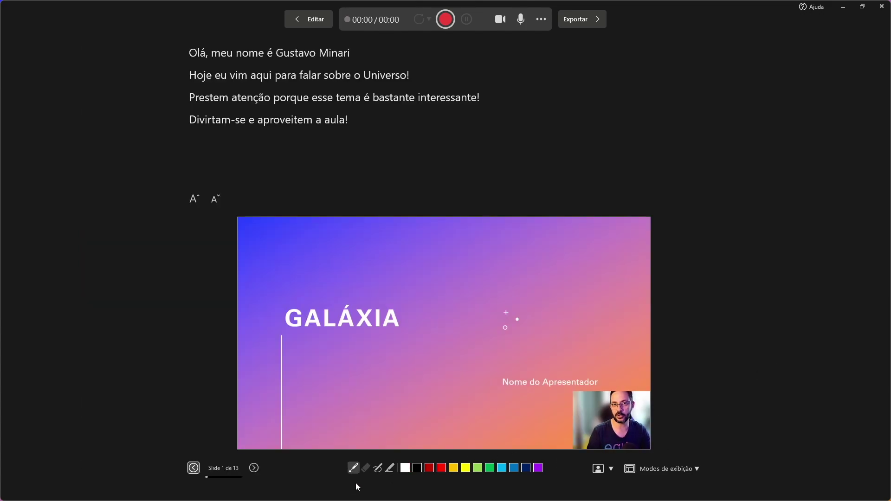
- On the Introdução slide, circle the title in red ink, then erase it
left_click(353, 469)
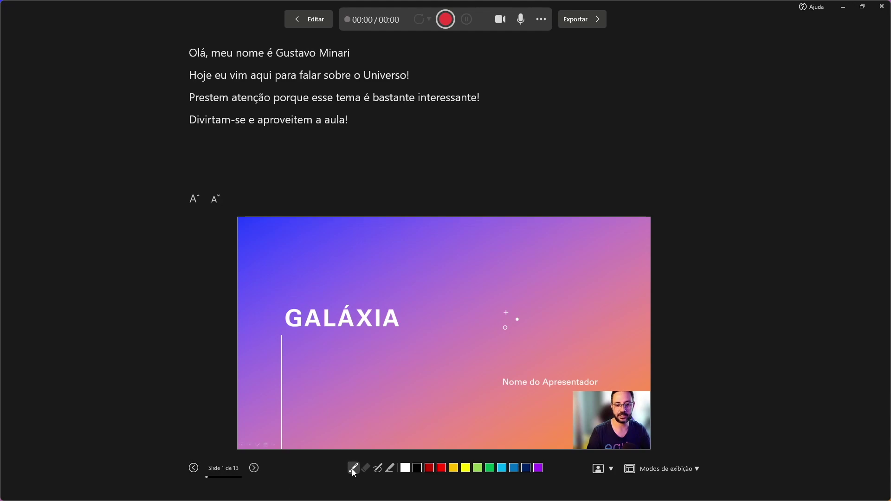
left_click(254, 468)
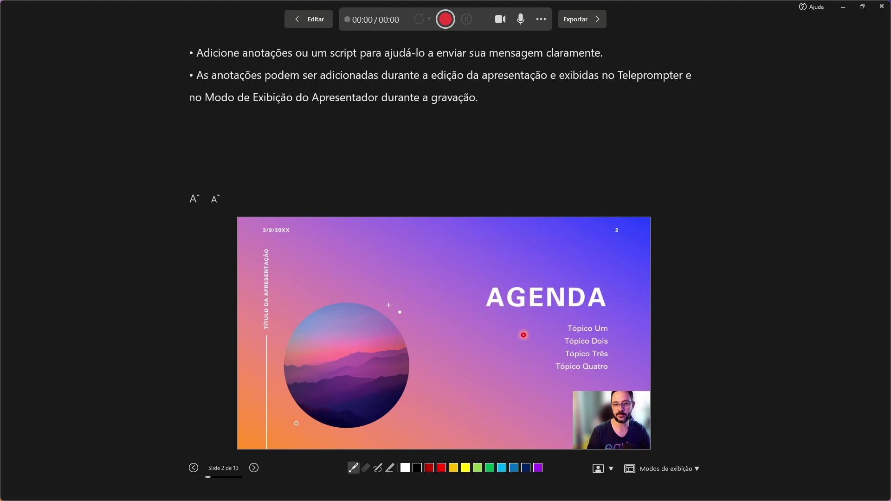
left_click(251, 468)
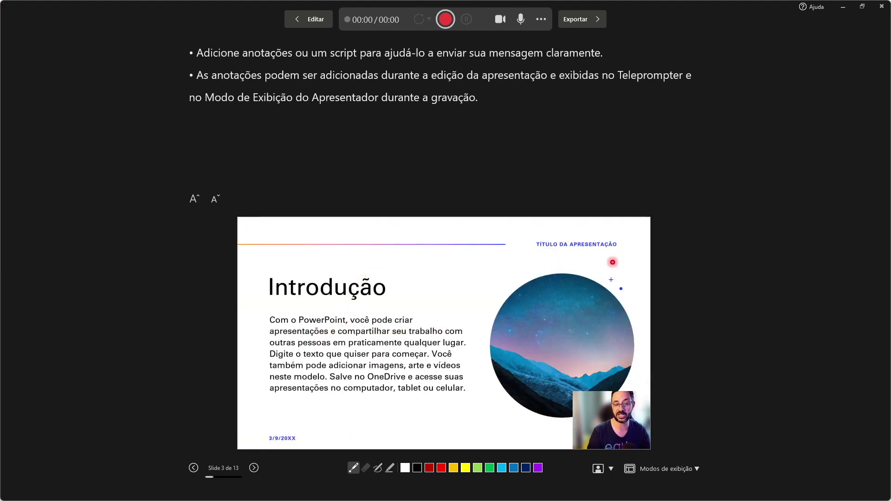
left_click(378, 471)
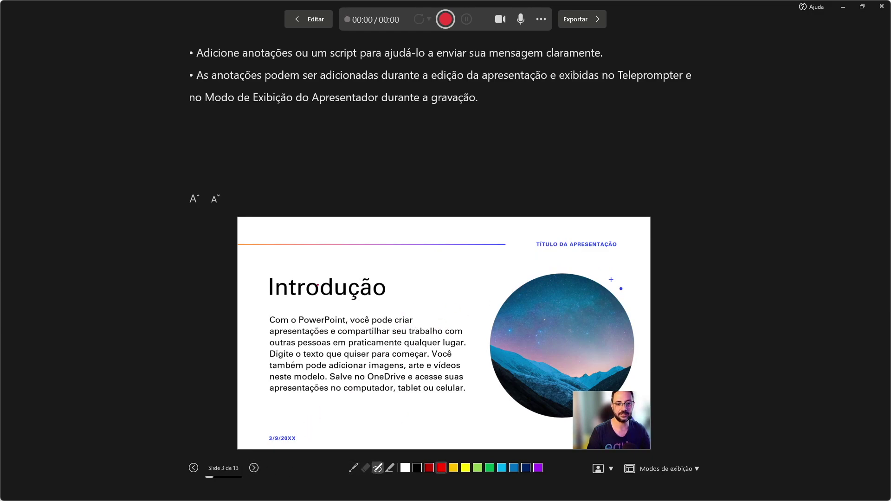
left_click_drag(277, 266, 258, 273)
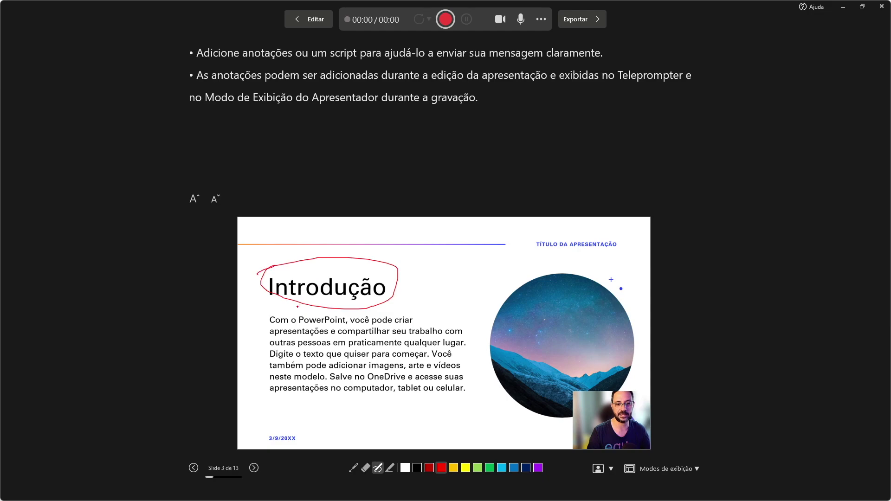
left_click(364, 469)
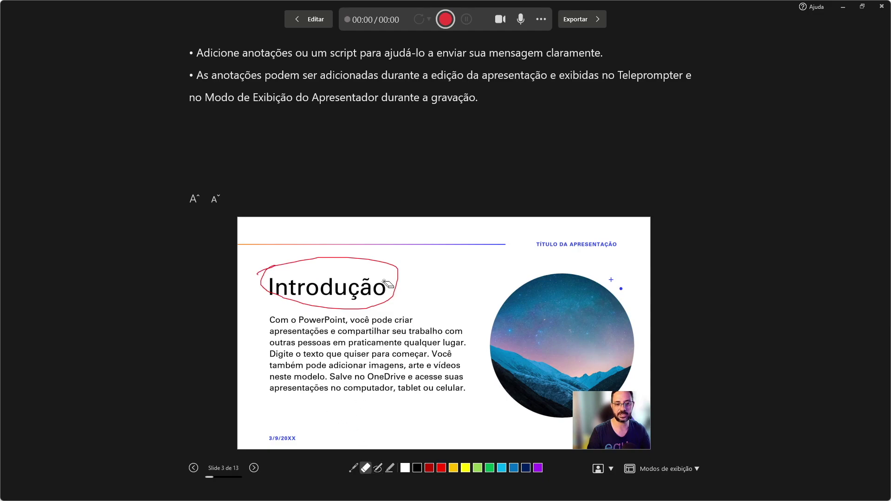
left_click(381, 305)
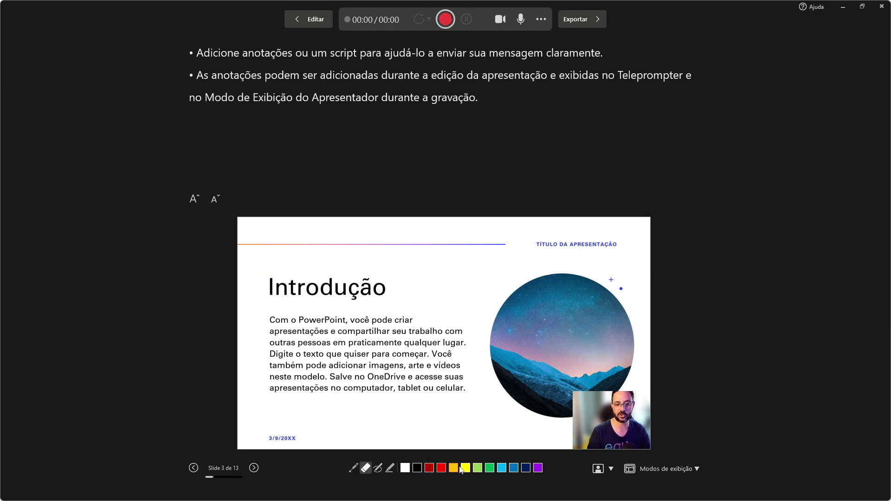
- Draw green check strokes and a loop around Introdução, then erase all the green ink
left_click(378, 469)
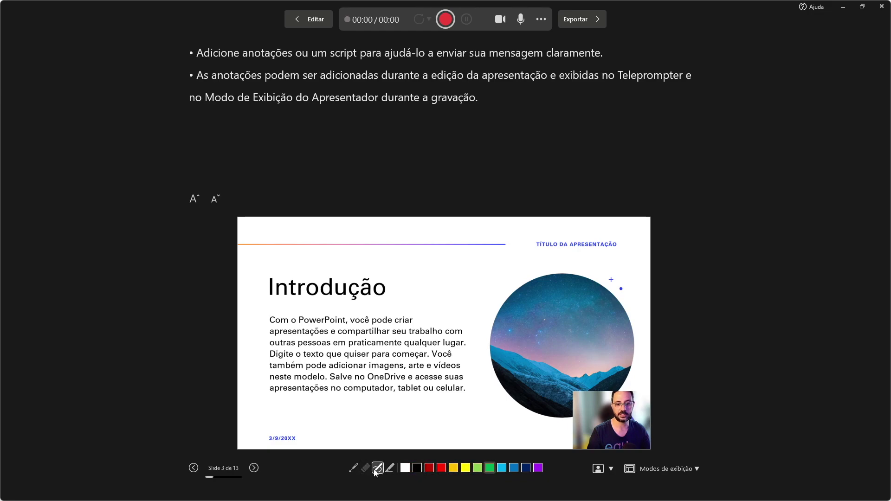
mouse_move(442, 293)
left_mouse_down()
mouse_move(456, 269)
mouse_move(461, 308)
left_mouse_up()
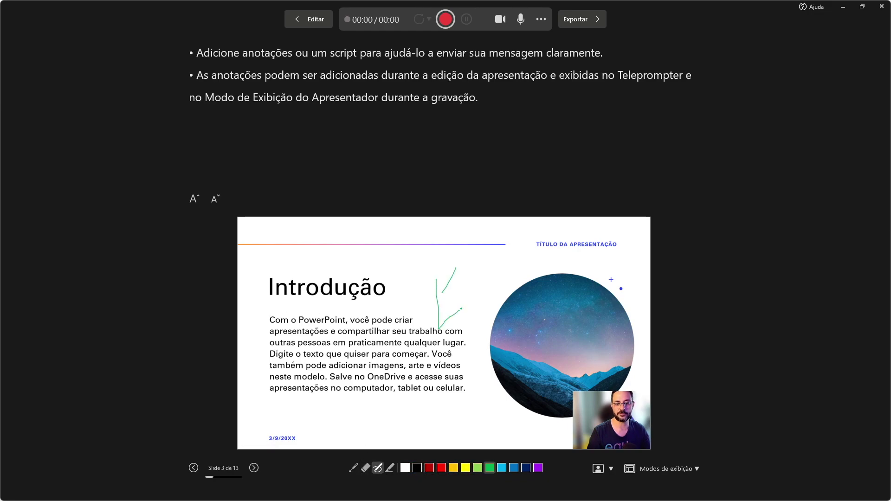
left_click_drag(390, 261, 295, 264)
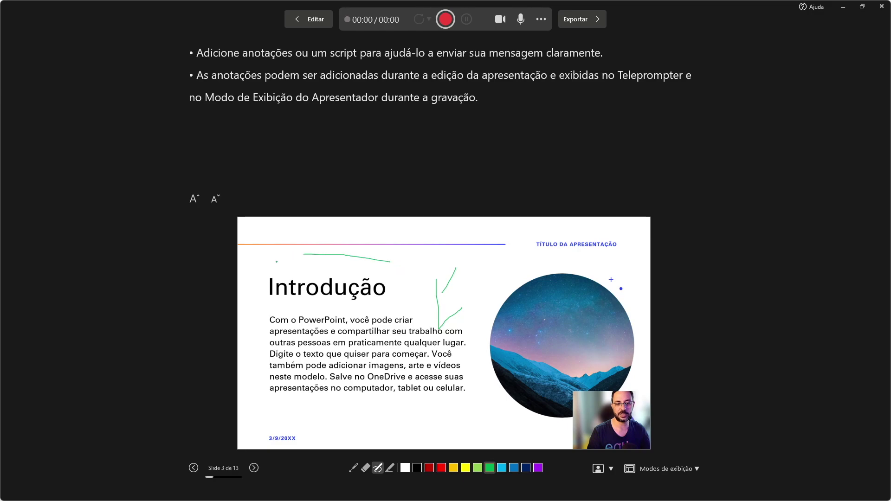
left_click(366, 469)
left_click(383, 262)
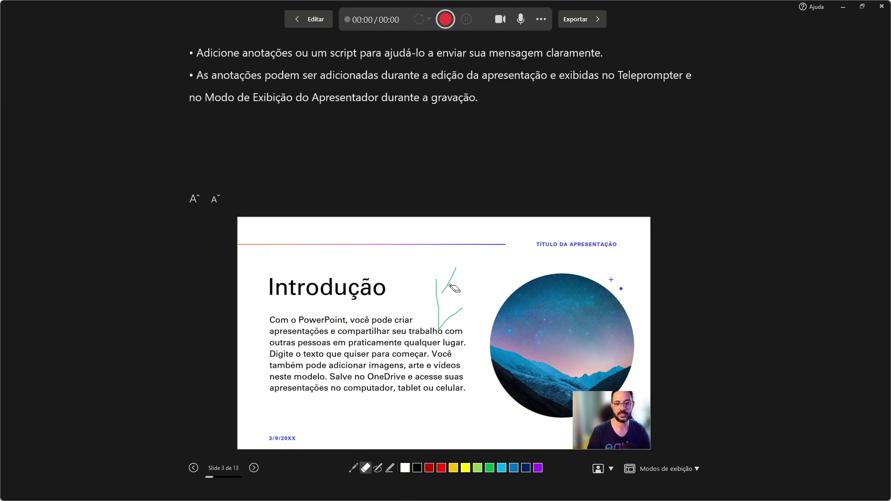
left_click_drag(453, 288, 450, 339)
- Highlight two text lines in yellow, strike through two lower lines in red, then return to slide 1
left_click(353, 468)
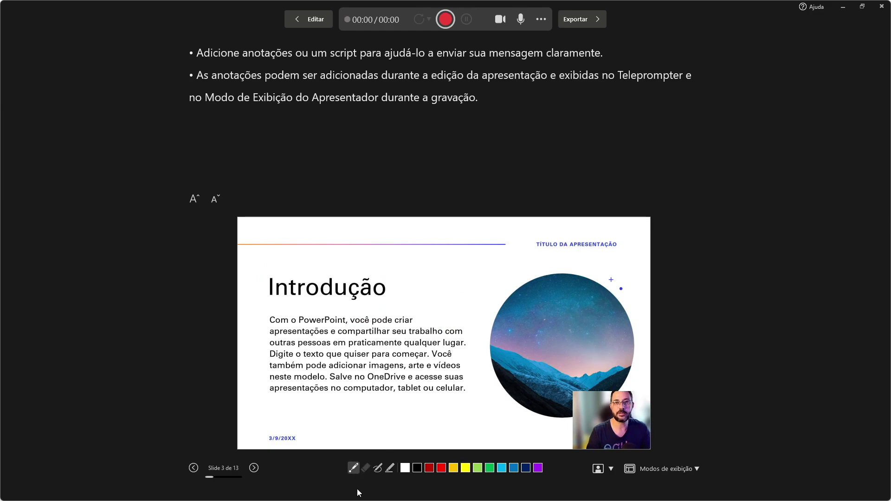
left_click(391, 468)
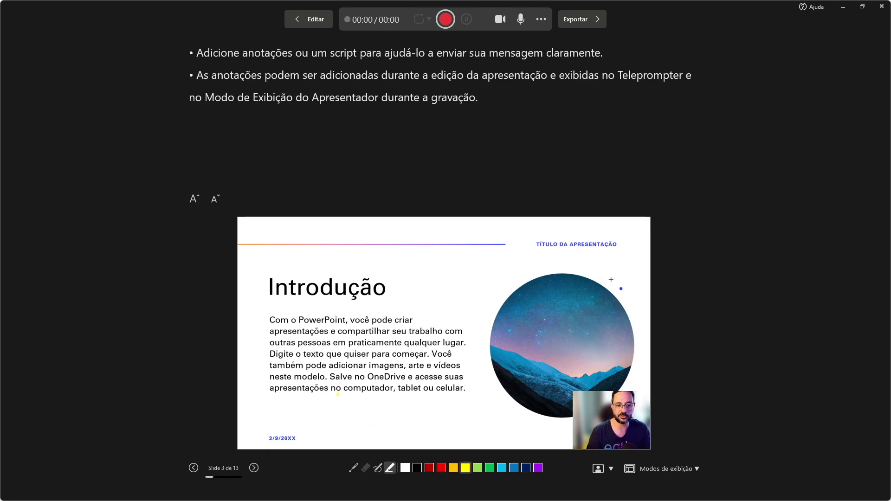
left_click_drag(277, 321, 404, 320)
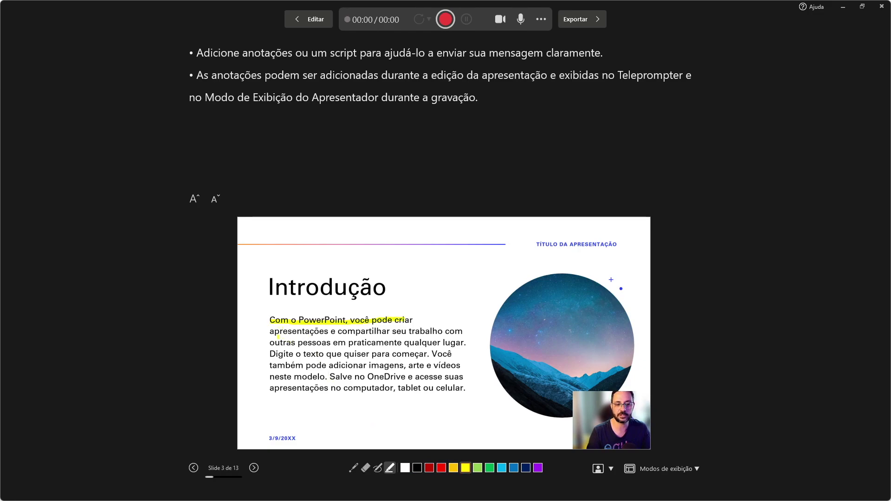
left_click_drag(272, 331, 449, 332)
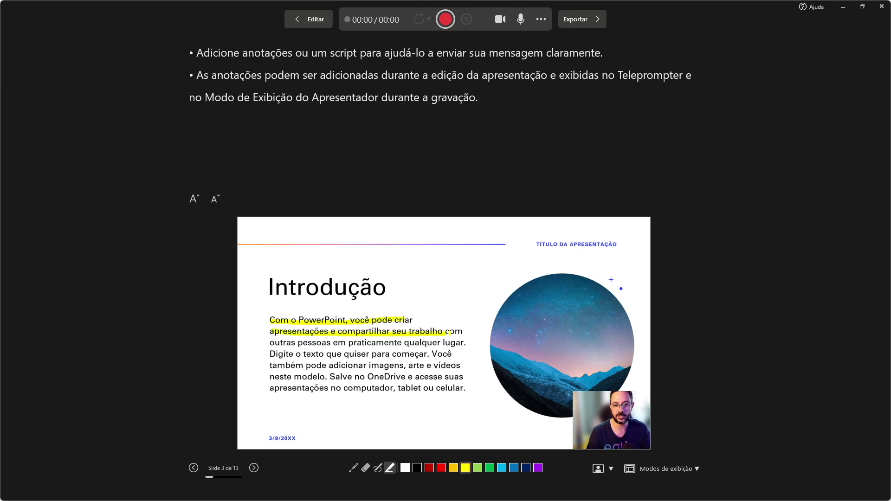
left_click(443, 468)
left_click_drag(270, 366, 452, 365)
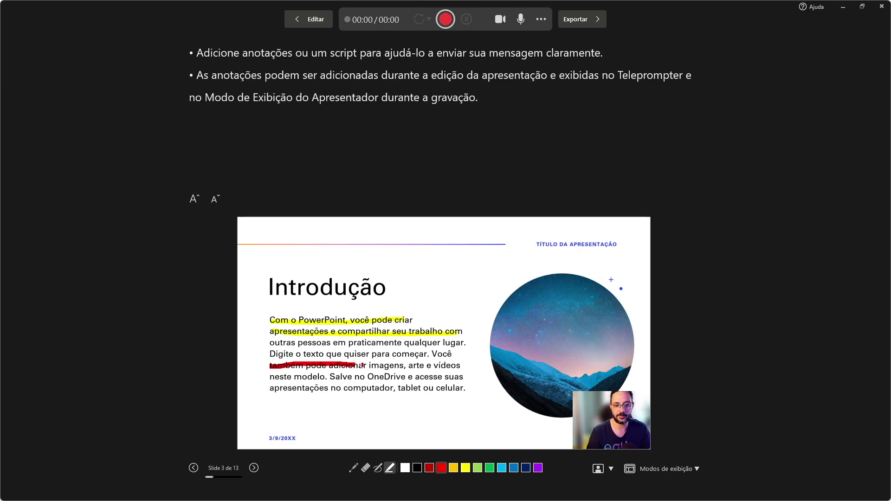
left_click_drag(273, 392, 464, 386)
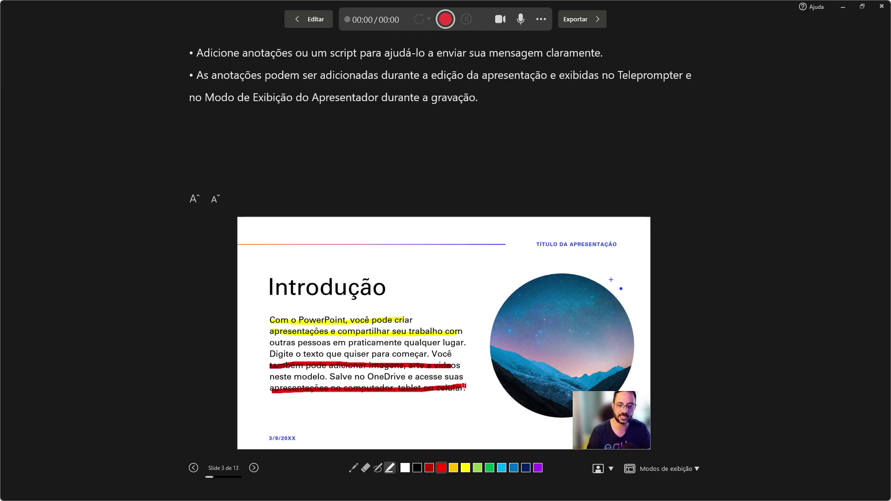
key("Home")
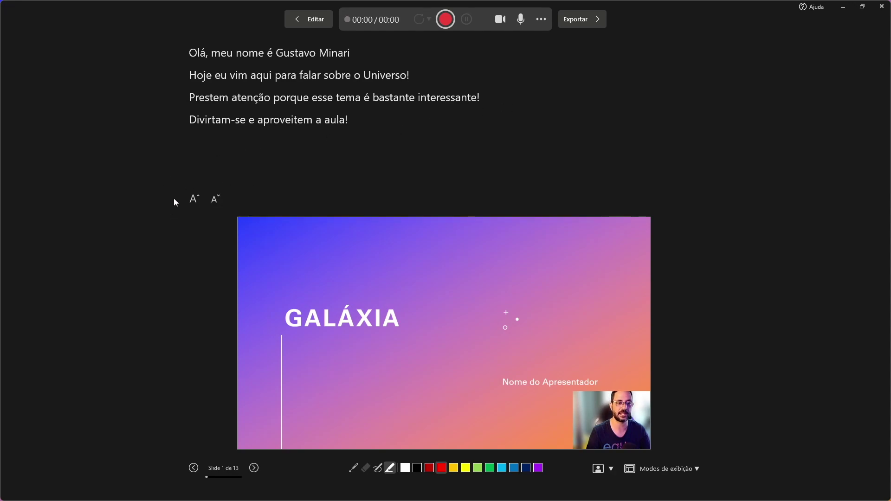
- Enlarge the teleprompter script font with repeated A^ increases
left_click(195, 200)
left_click(195, 200)
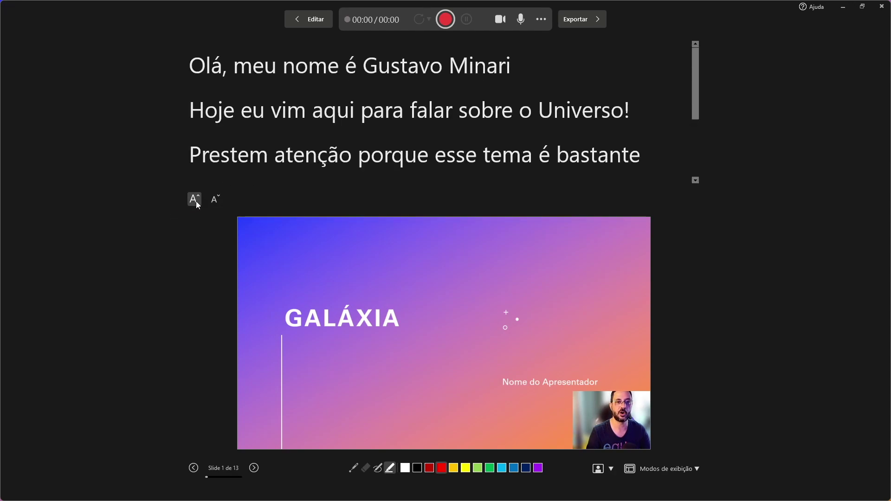
left_click(196, 202)
double_click(218, 199)
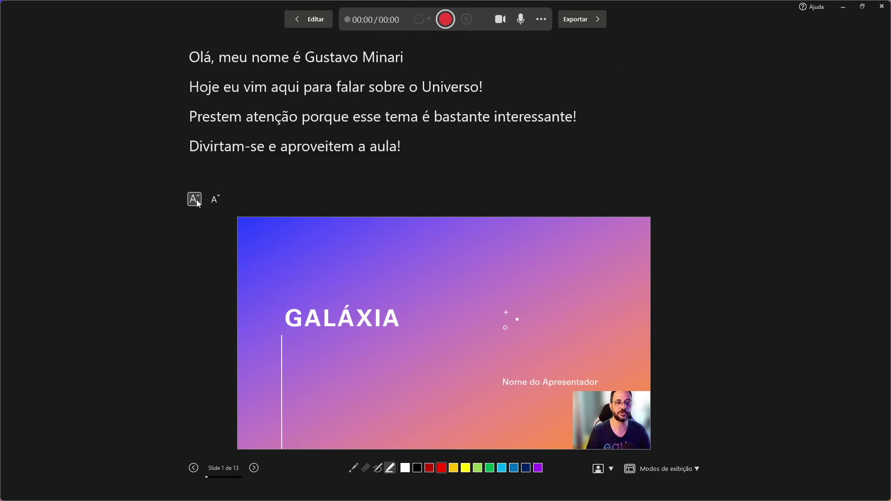
left_click(195, 201)
left_click(195, 199)
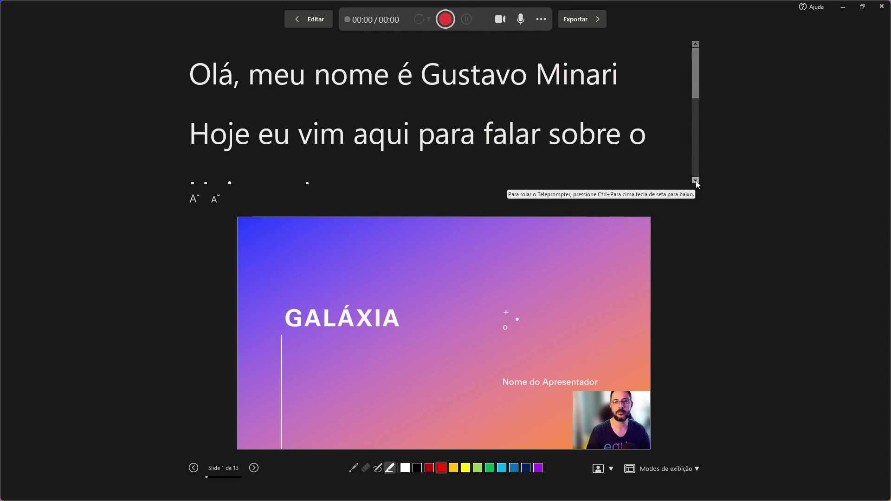
- Scroll the enlarged teleprompter to read the rest of the script up to Universo!
left_click(695, 180)
left_click(695, 181)
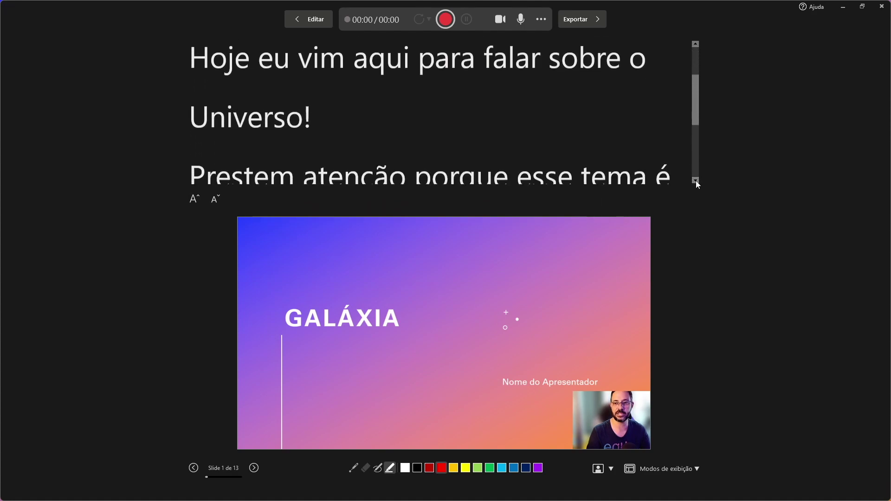
left_click(695, 181)
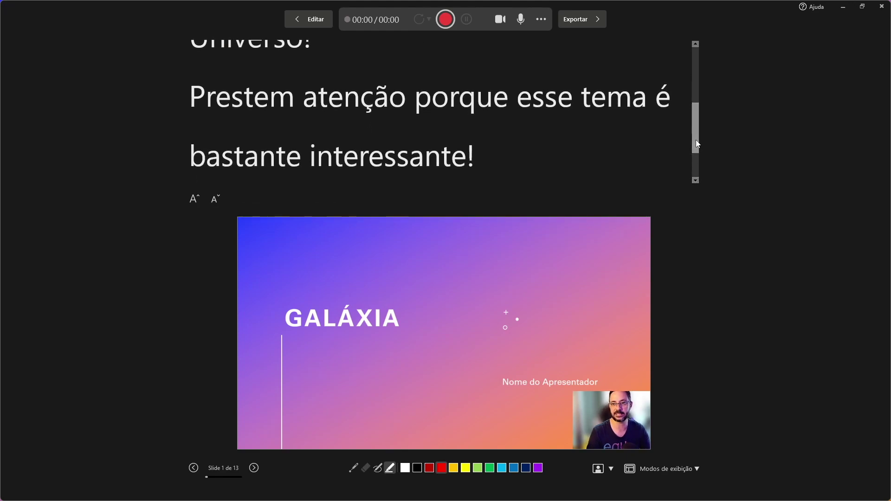
left_click_drag(696, 140, 697, 85)
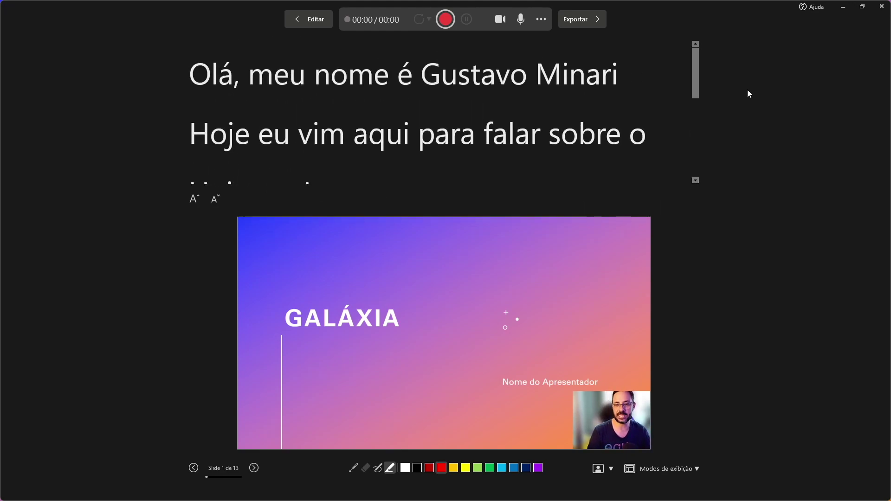
- Turn the camera off and on, then mute and unmute the microphone
left_click(500, 19)
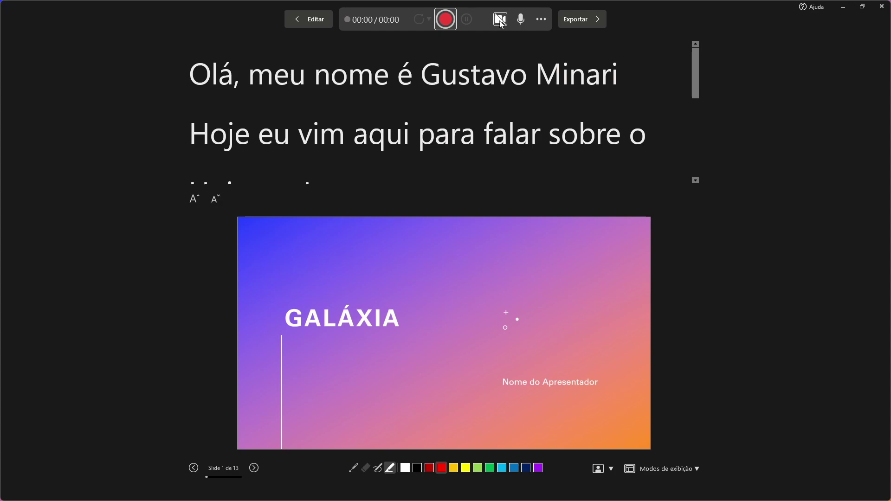
left_click(501, 22)
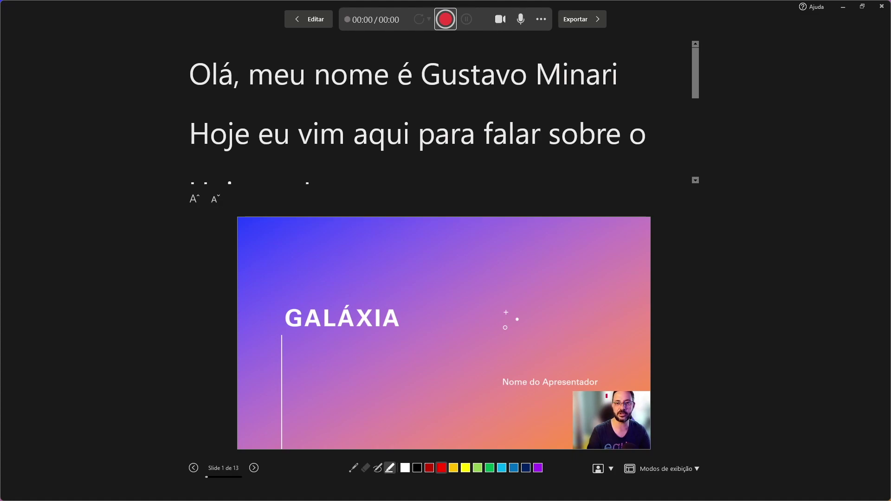
left_click(521, 19)
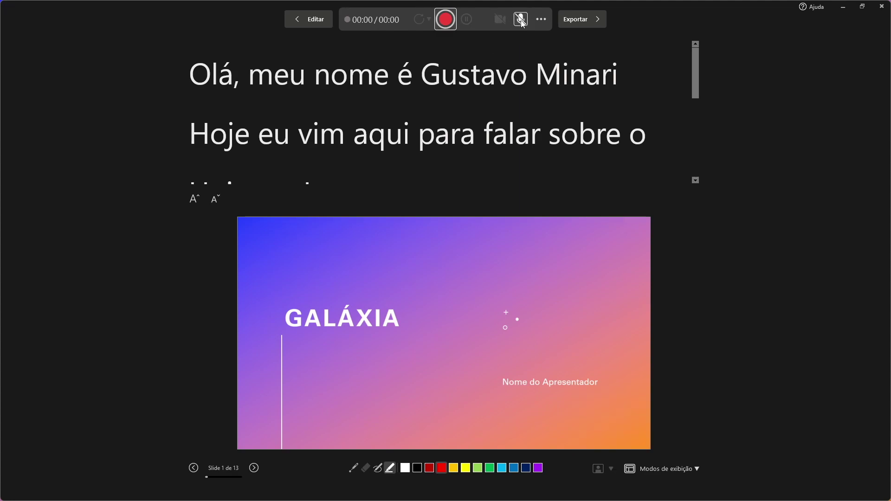
left_click(521, 20)
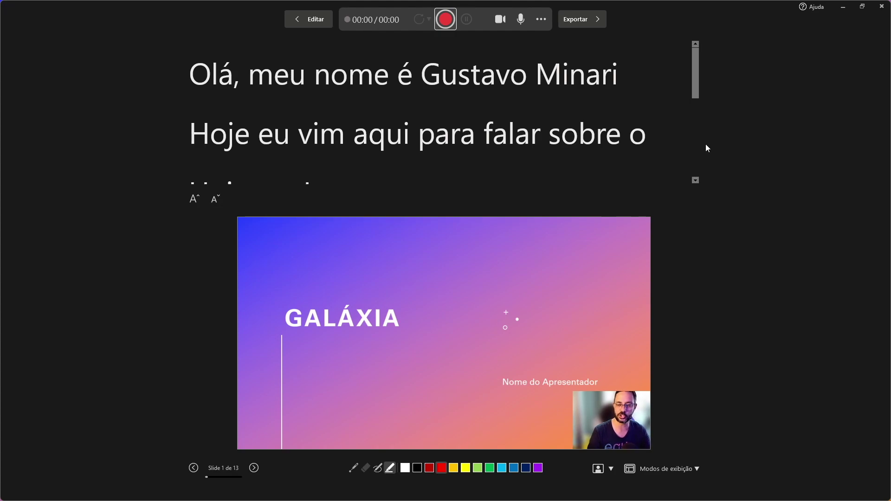
- Confirm USB Live camera in the device options and shrink the teleprompter text back
left_click(541, 19)
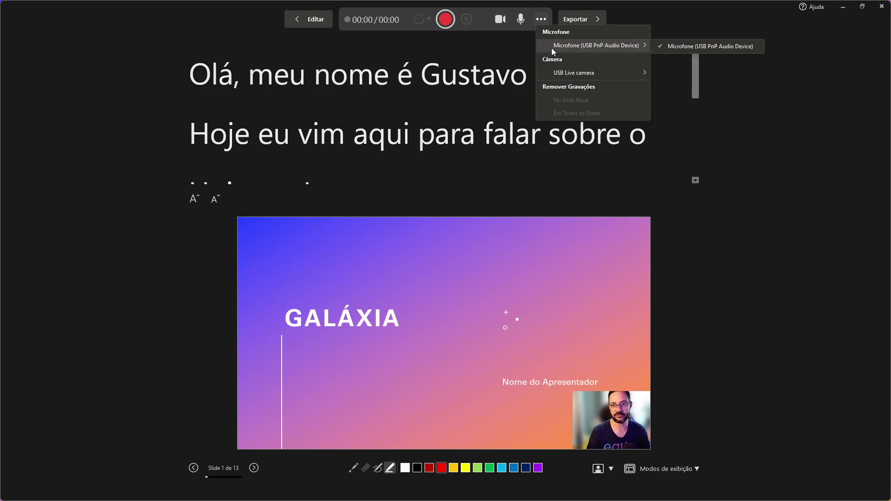
mouse_move(573, 72)
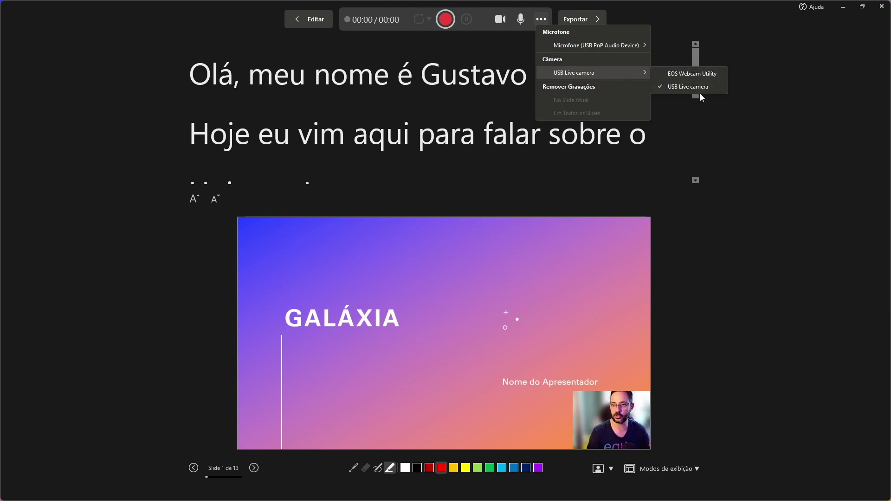
left_click(734, 158)
key("ctrl+minus")
key("ctrl+minus")
key("ctrl+minus")
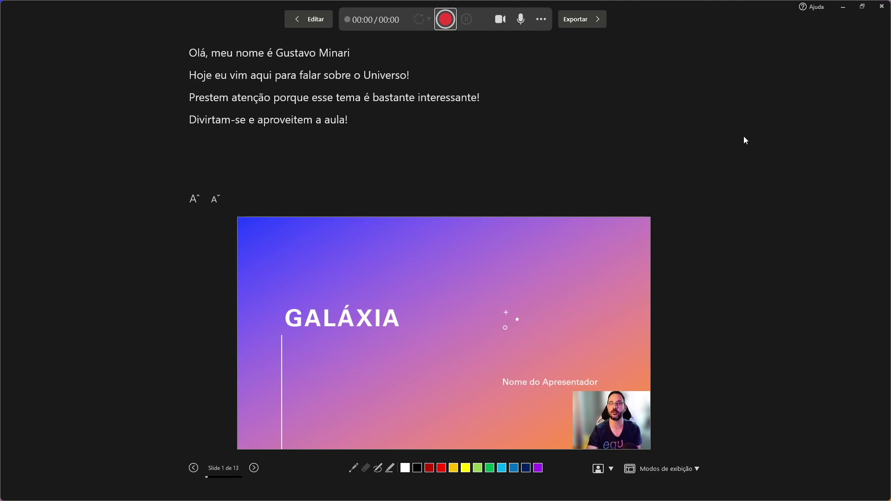
- Record a 1:29 take presenting through to slide 8, EQUIPE, then stop
left_click(445, 21)
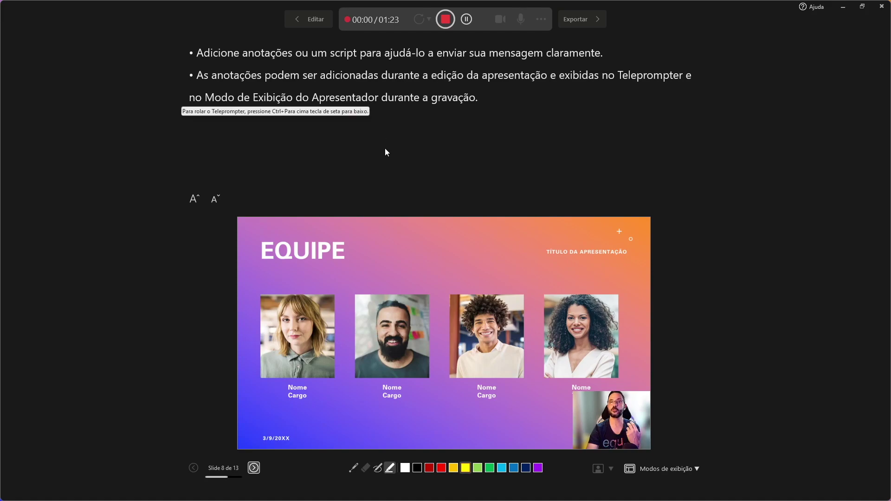
left_click(445, 19)
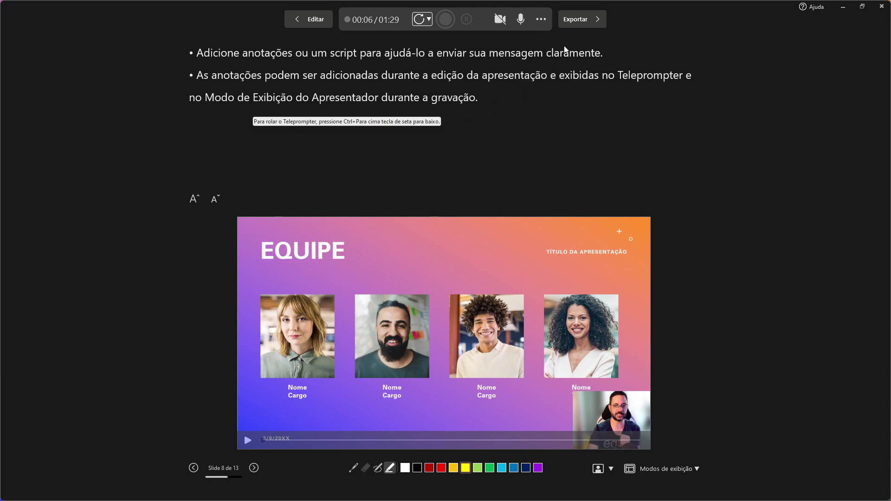
- Export the recording as Full HD (1080p) video 'Galáxia 1.mp4' to the desktop
left_click(579, 21)
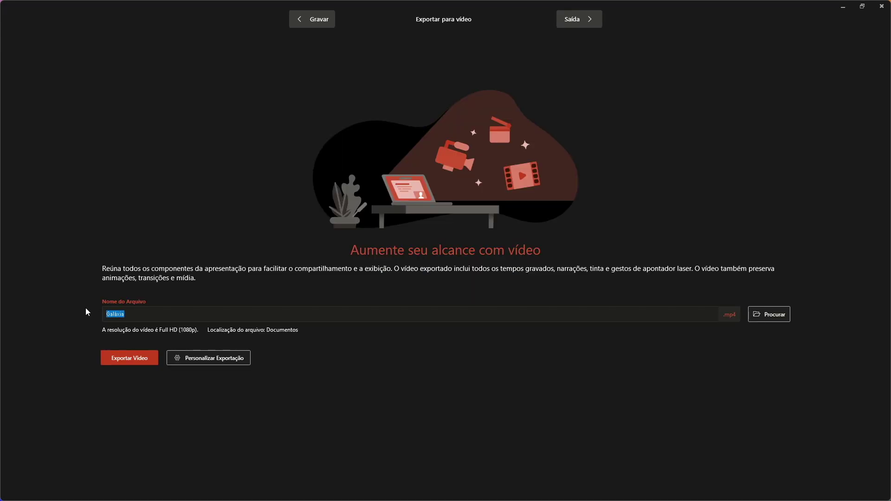
key("End")
type("1")
left_click(218, 356)
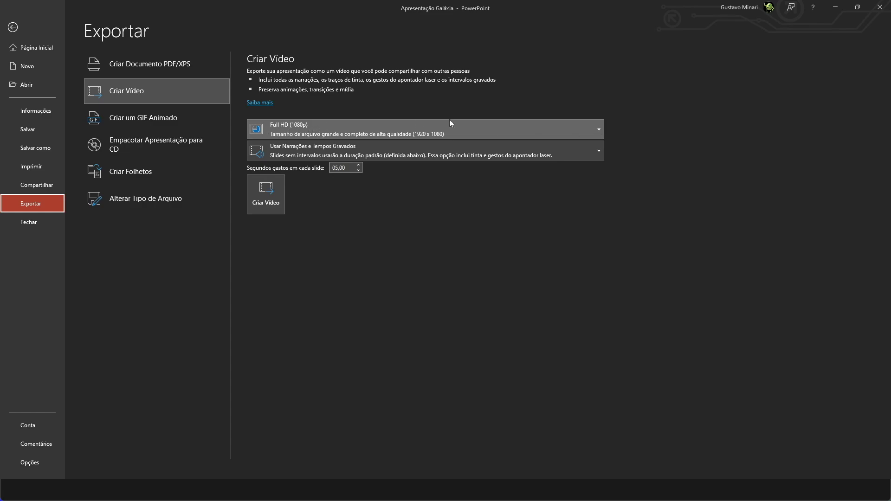
left_click(595, 129)
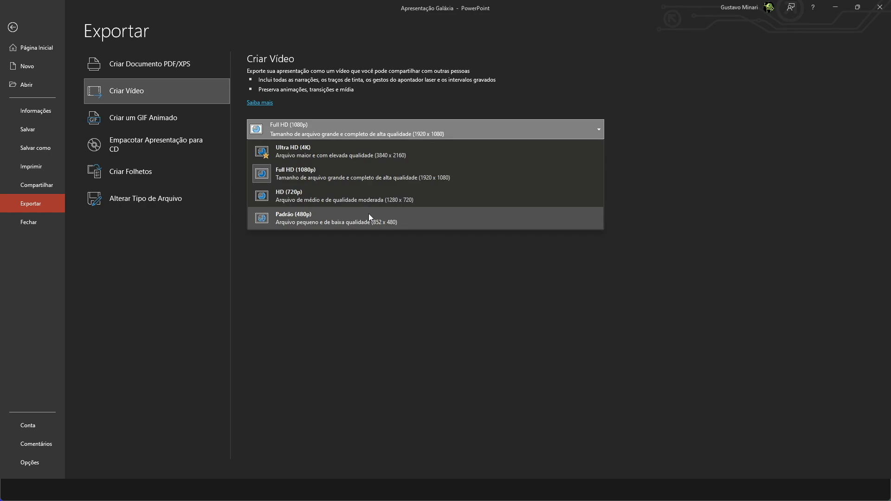
key("Escape")
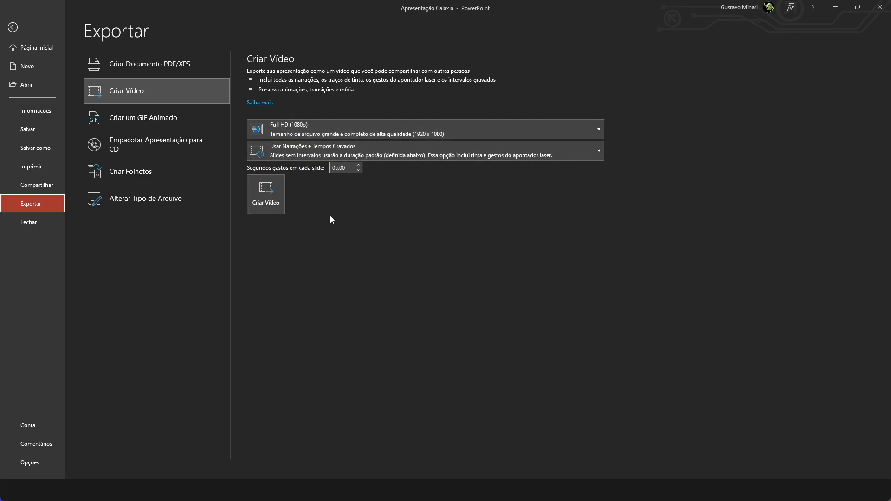
left_click(273, 193)
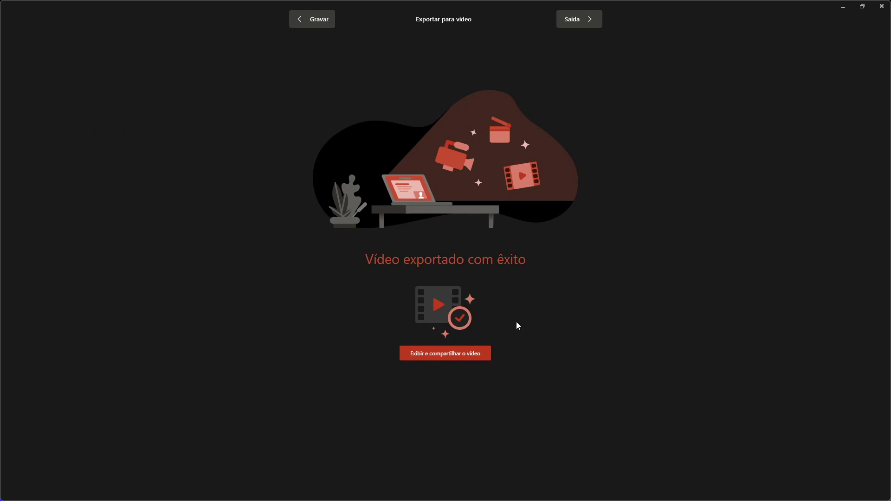
- Open the exported Galáxia 1 video in Media Player, accepting the security warning
left_click(460, 354)
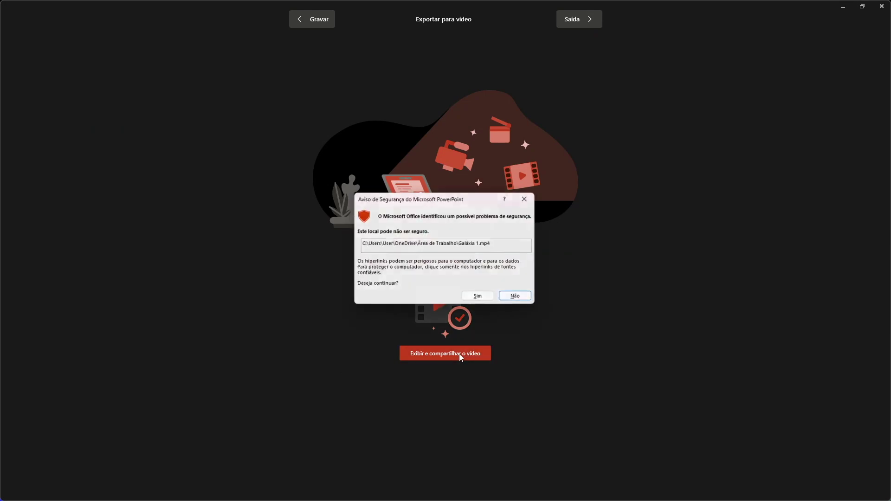
key("Return")
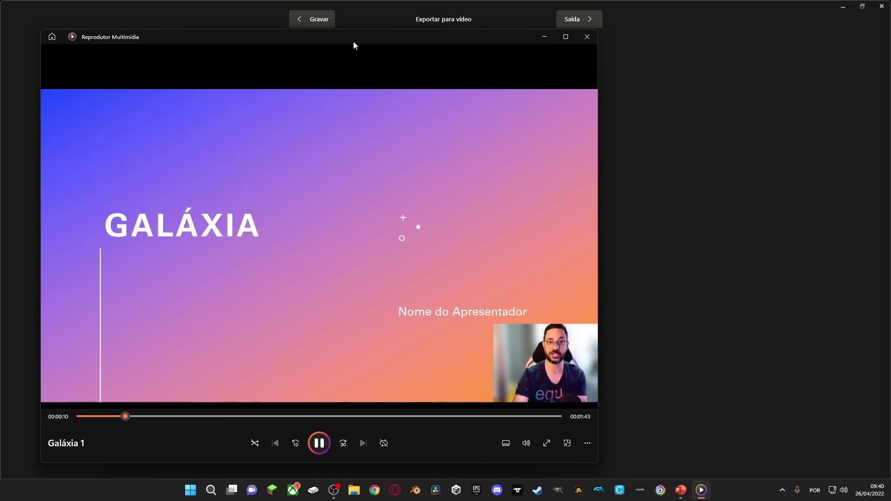
- Move the Reprodutor Multimídia window right toward the screen centre while Galáxia 1 plays
left_click_drag(354, 41, 449, 42)
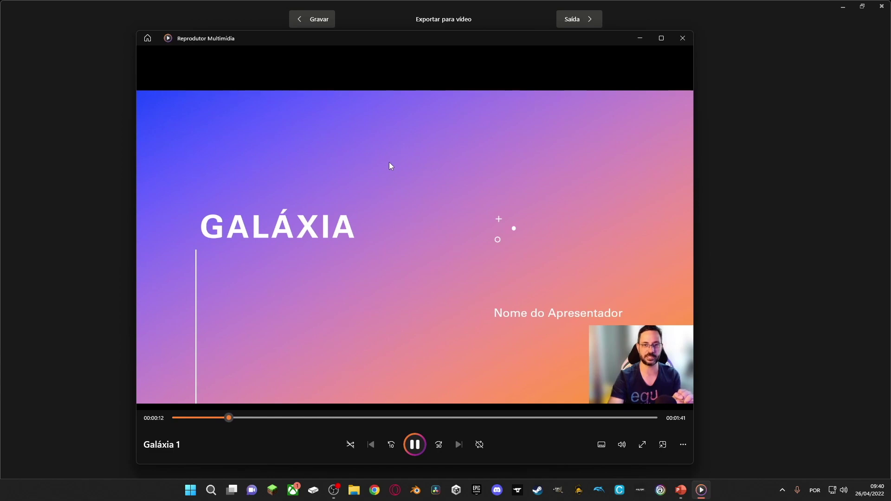